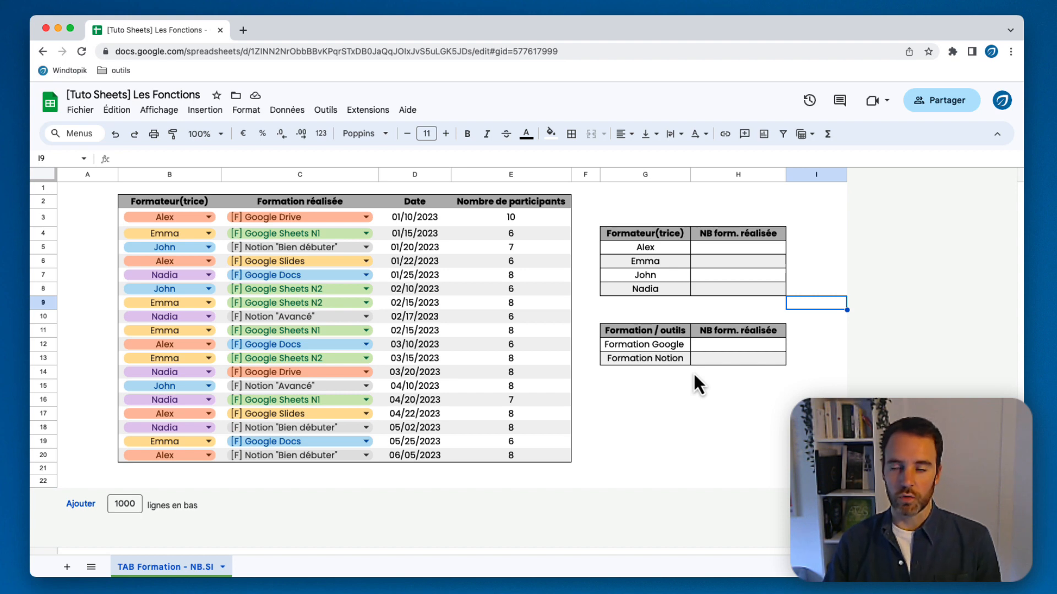
# - Write the formula =NB.SI(B3:B20;G5) in H5 to count the first trainer's sessions
pyautogui.click(721, 253)
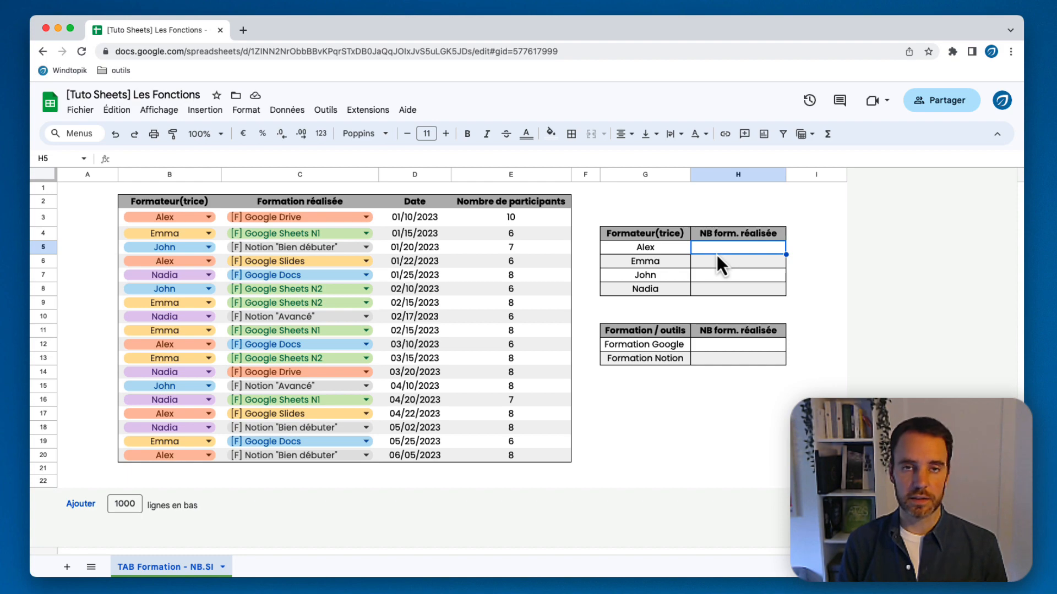
pyautogui.write('=nb')
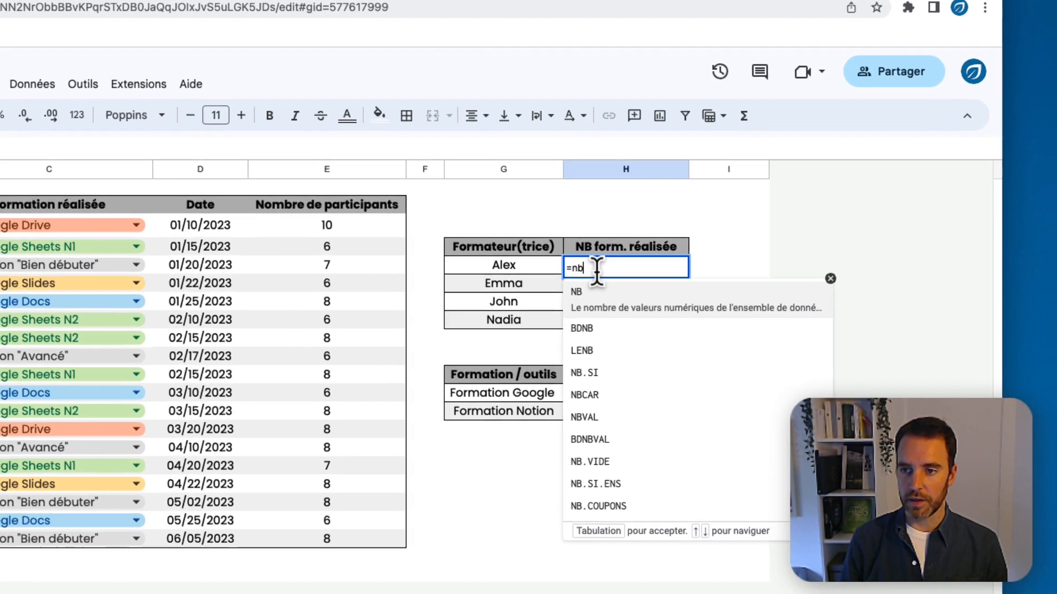
pyautogui.press('Down')
pyautogui.press('Down')
pyautogui.press('Down')
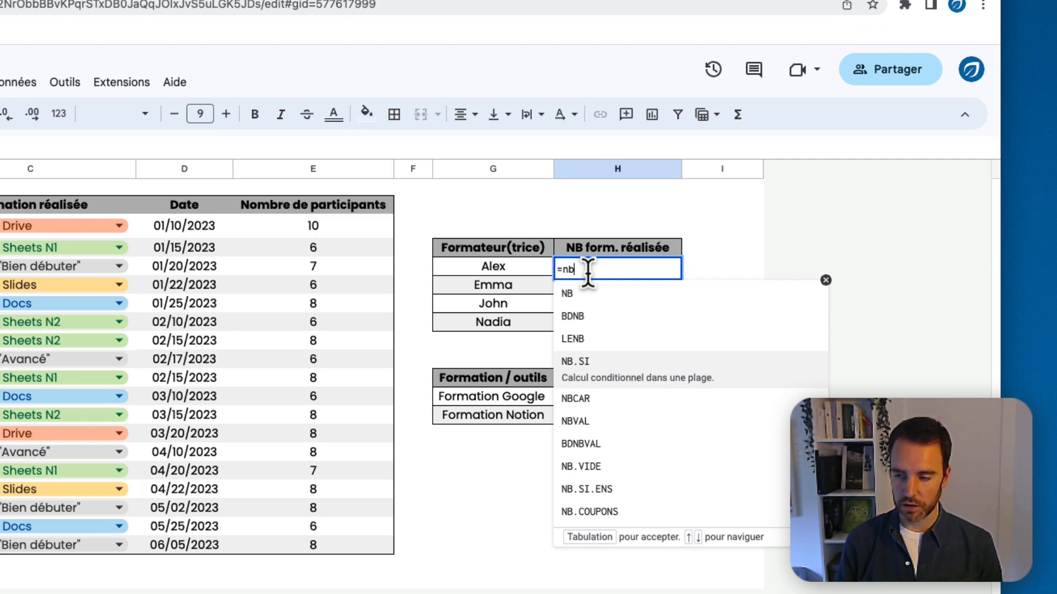
pyautogui.press('Tab')
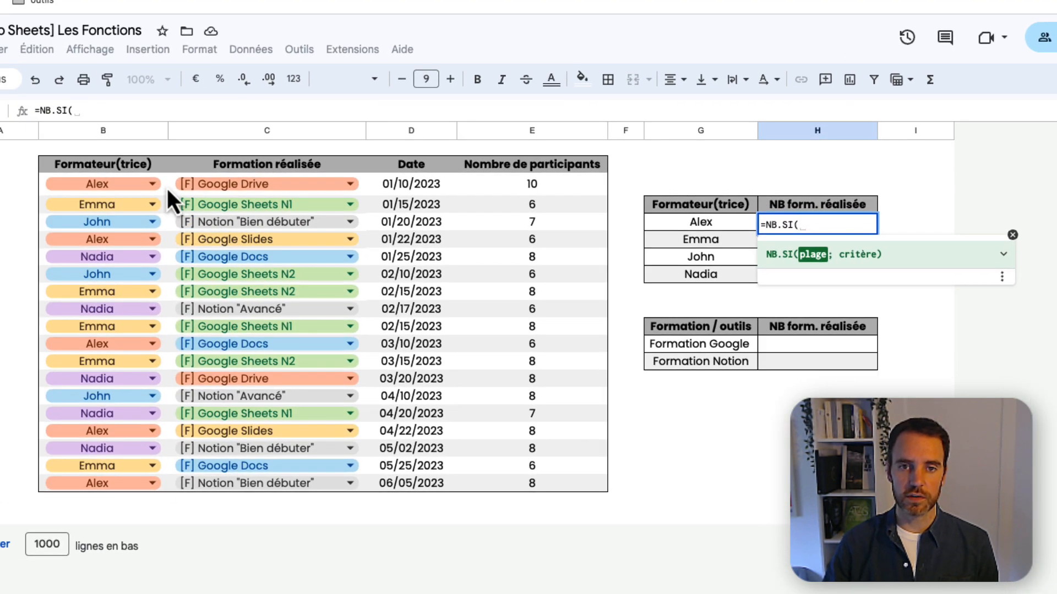
pyautogui.moveTo(166, 186); pyautogui.dragTo(158, 490)
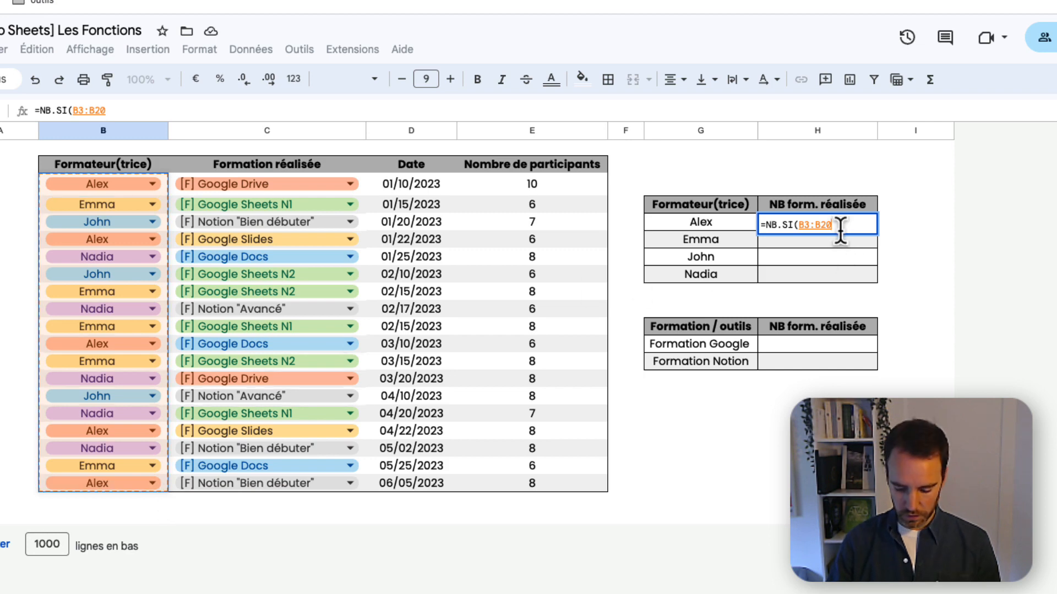
pyautogui.write(';')
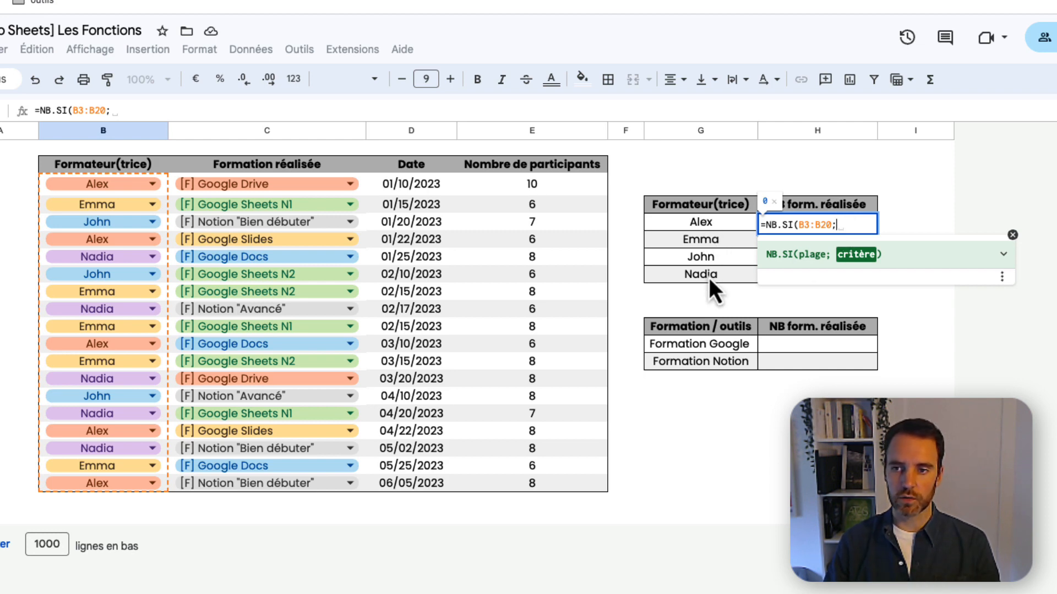
pyautogui.click(726, 228)
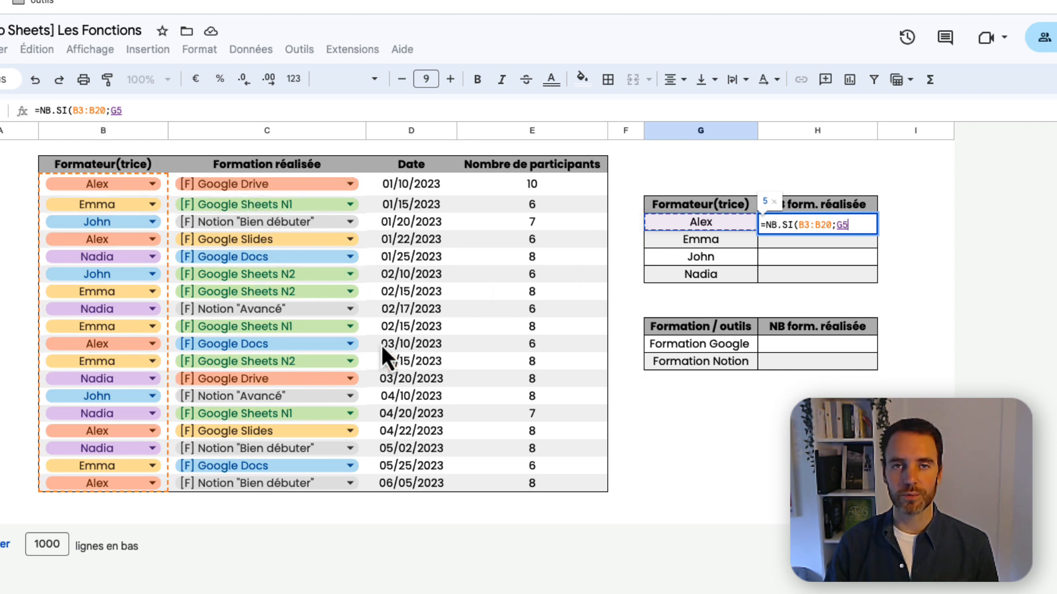
pyautogui.write(')')
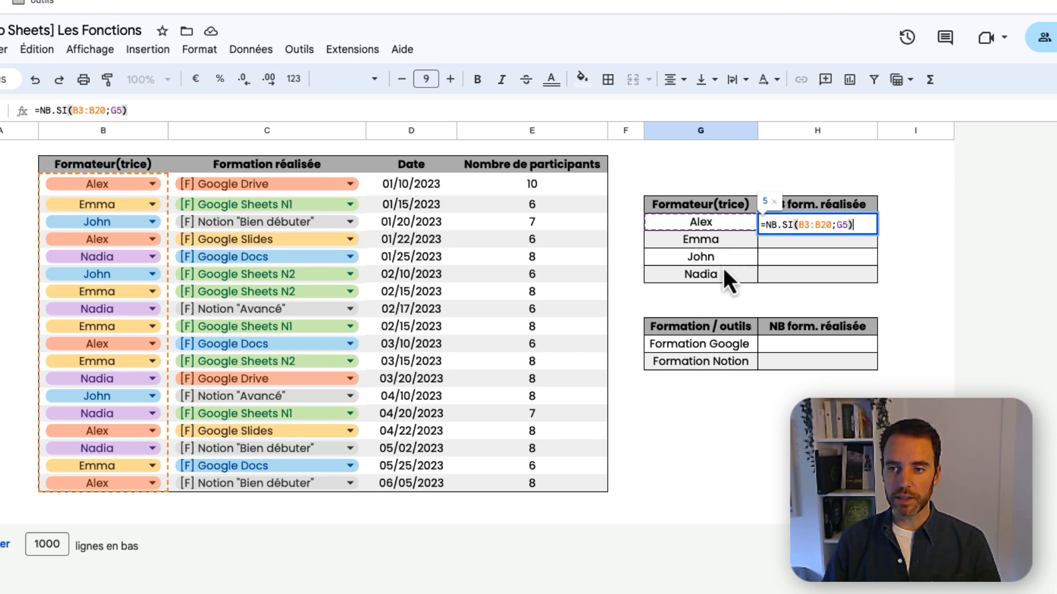
# - Make the range in the H5 formula absolute as $B$3:$B$20 and commit the formula
pyautogui.click(798, 224)
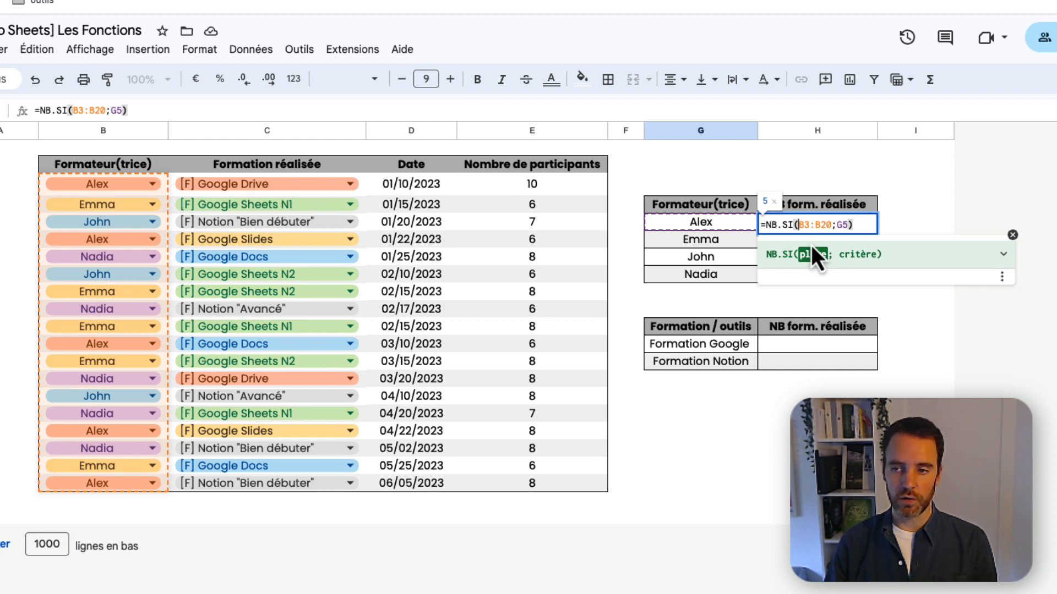
pyautogui.write('$')
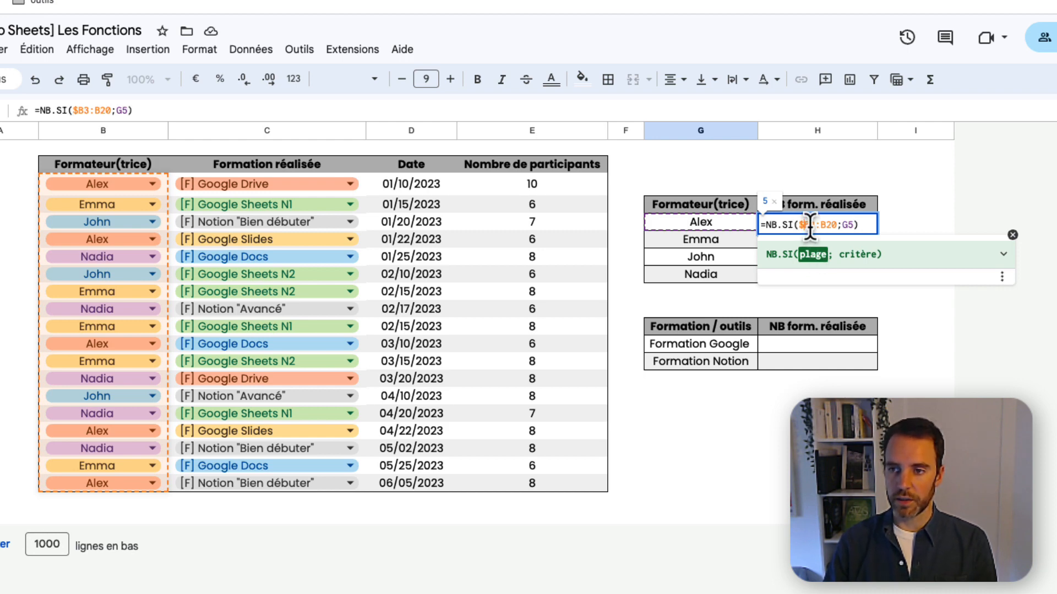
pyautogui.click(810, 227)
pyautogui.write('$')
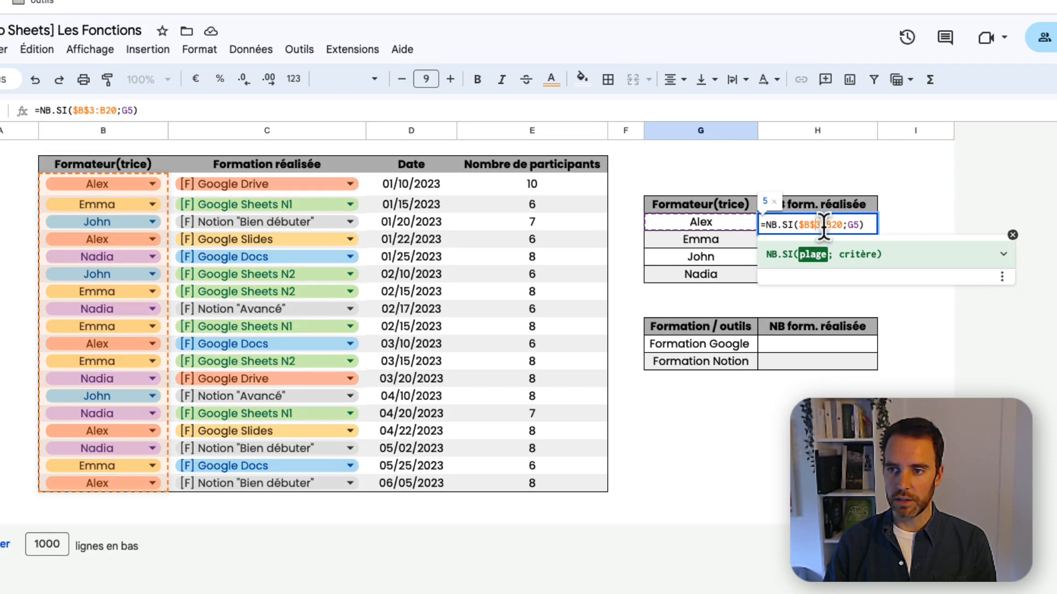
pyautogui.click(825, 226)
pyautogui.write('$')
pyautogui.click(837, 225)
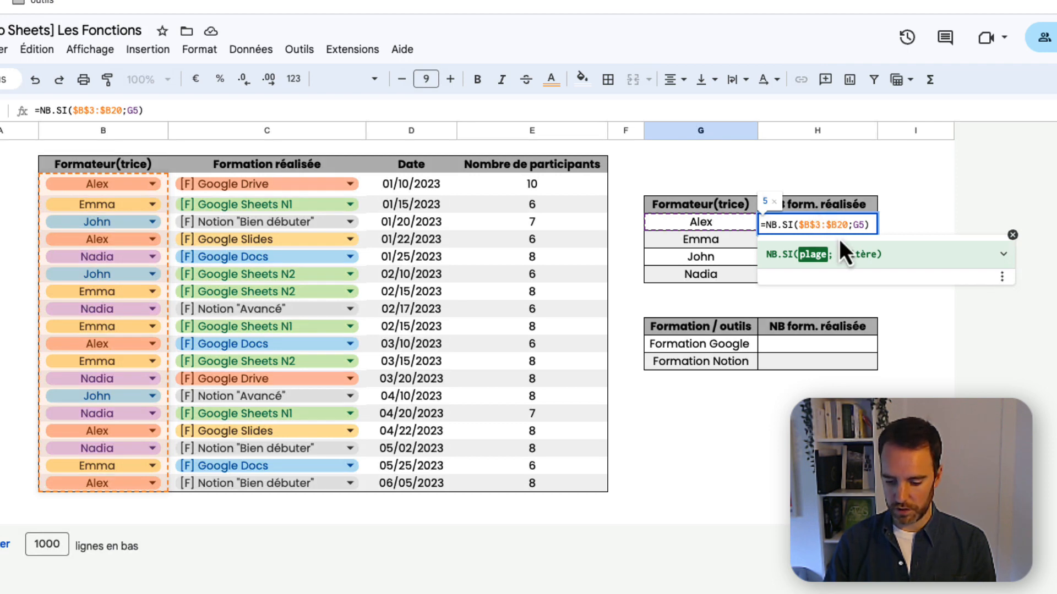
pyautogui.write('$')
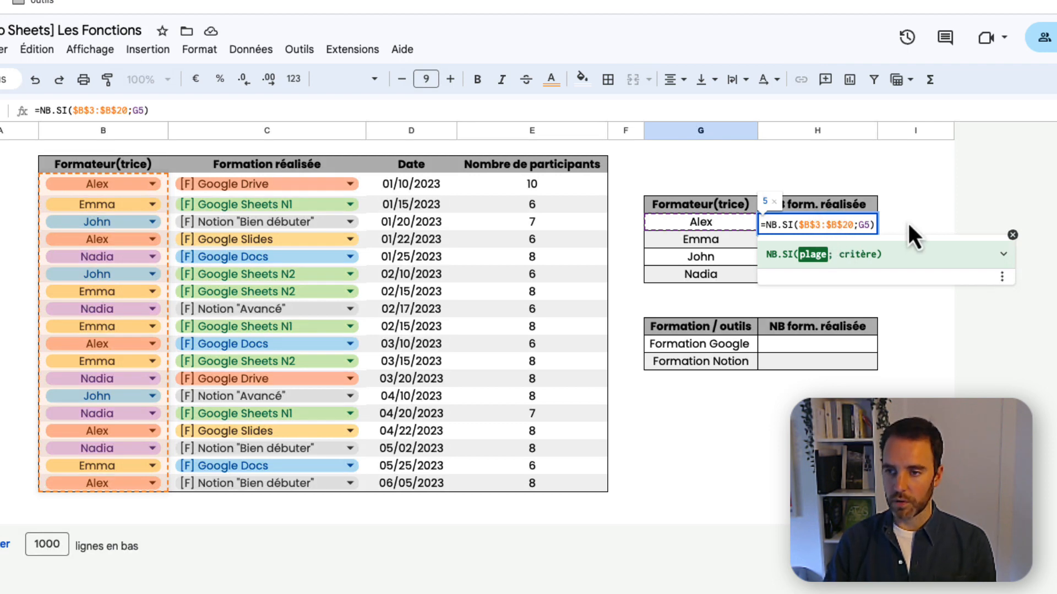
pyautogui.press('Return')
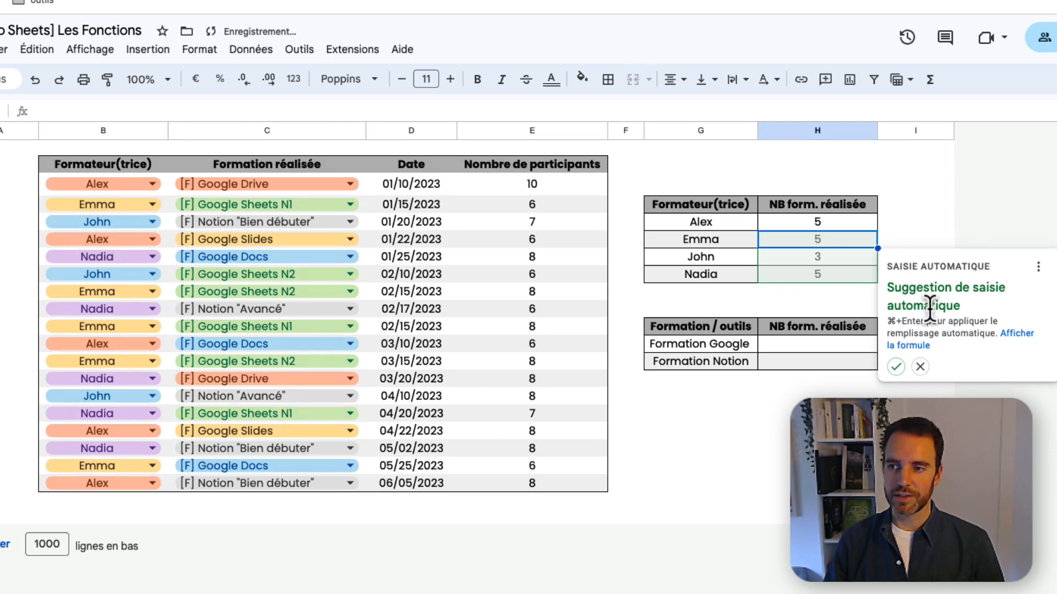
# - Fill the H5 formula down through H8 for the remaining trainers and check the copied formula in H6
pyautogui.click(896, 367)
pyautogui.click(860, 226)
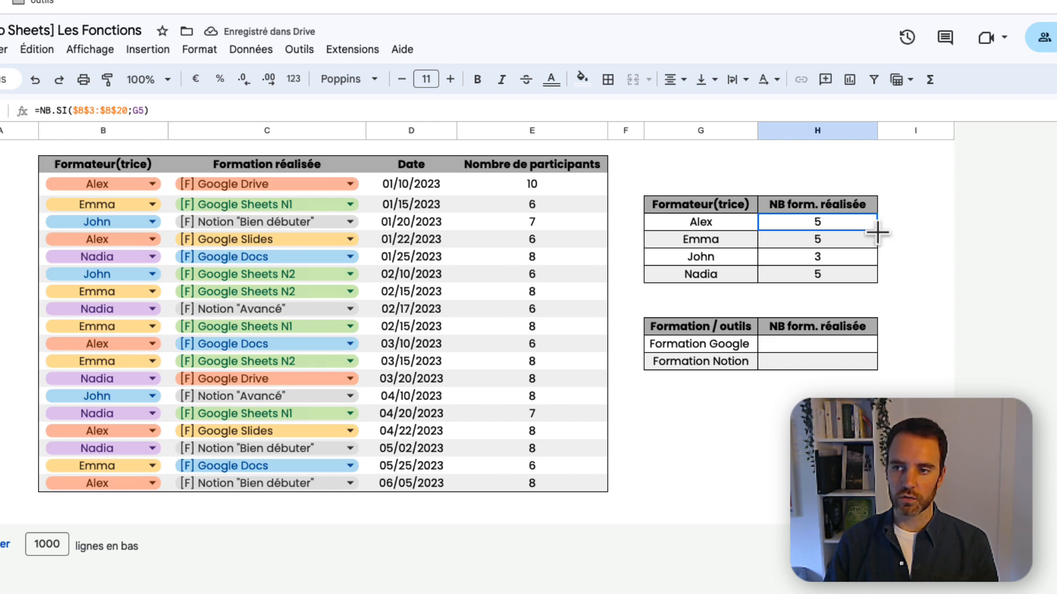
pyautogui.hotkey('ctrl', 'z')
pyautogui.hotkey('ctrl', 'y')
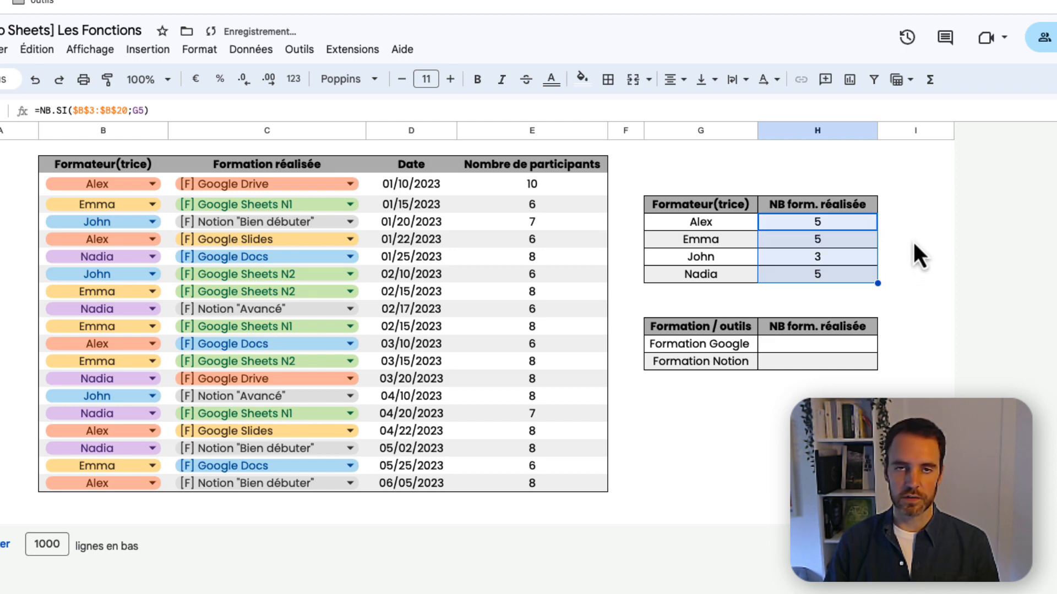
pyautogui.click(912, 240)
pyautogui.click(835, 240)
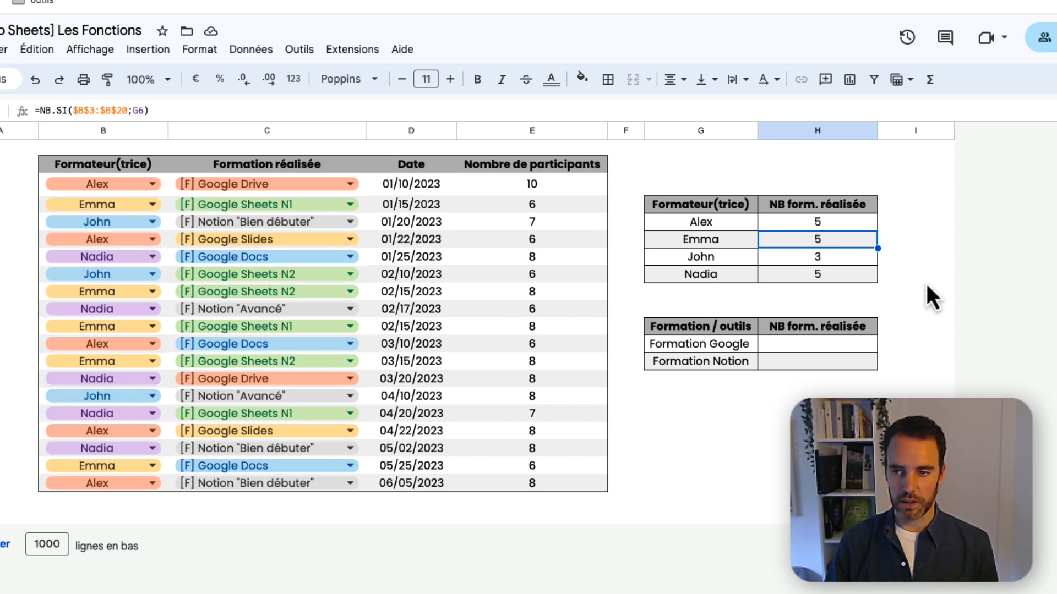
# - Begin an NB.SI formula in H12, beside Formation Google, with range C3:C20 and the criterion "Google"
pyautogui.click(855, 347)
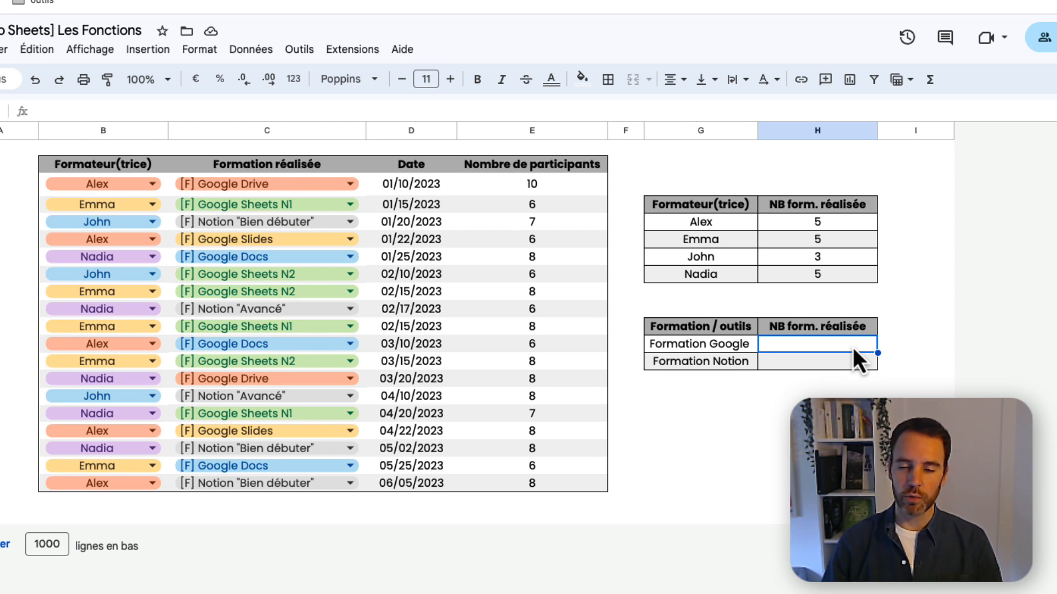
pyautogui.write('=')
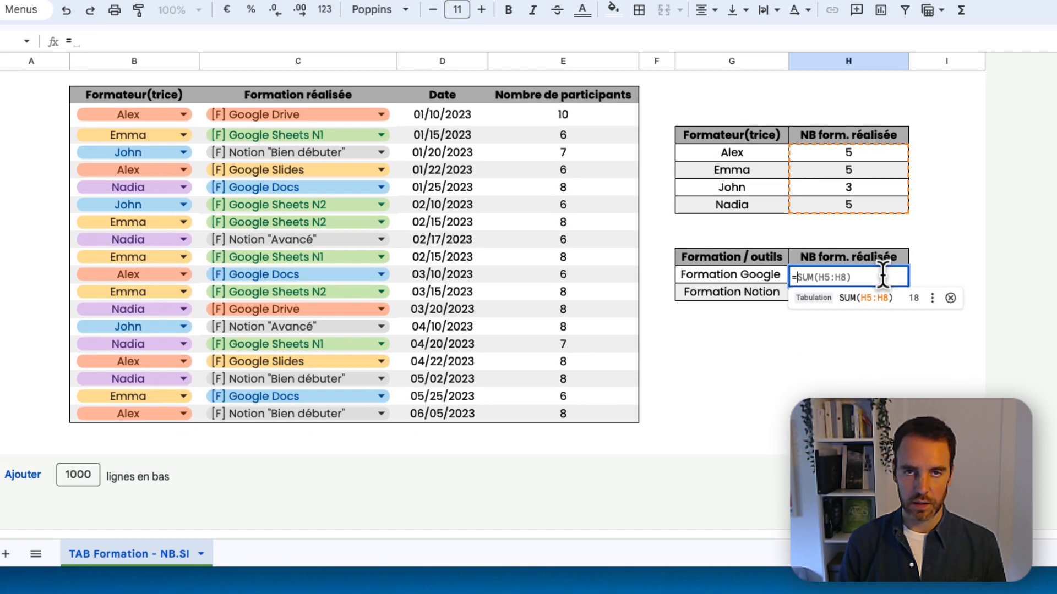
pyautogui.write('NB.SI(')
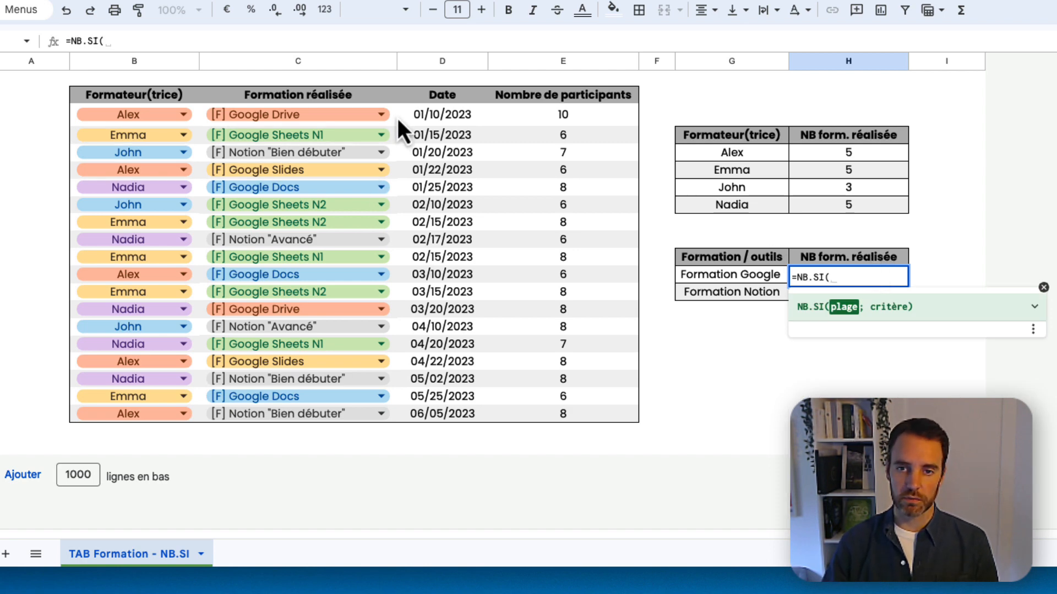
pyautogui.moveTo(395, 115); pyautogui.dragTo(382, 421)
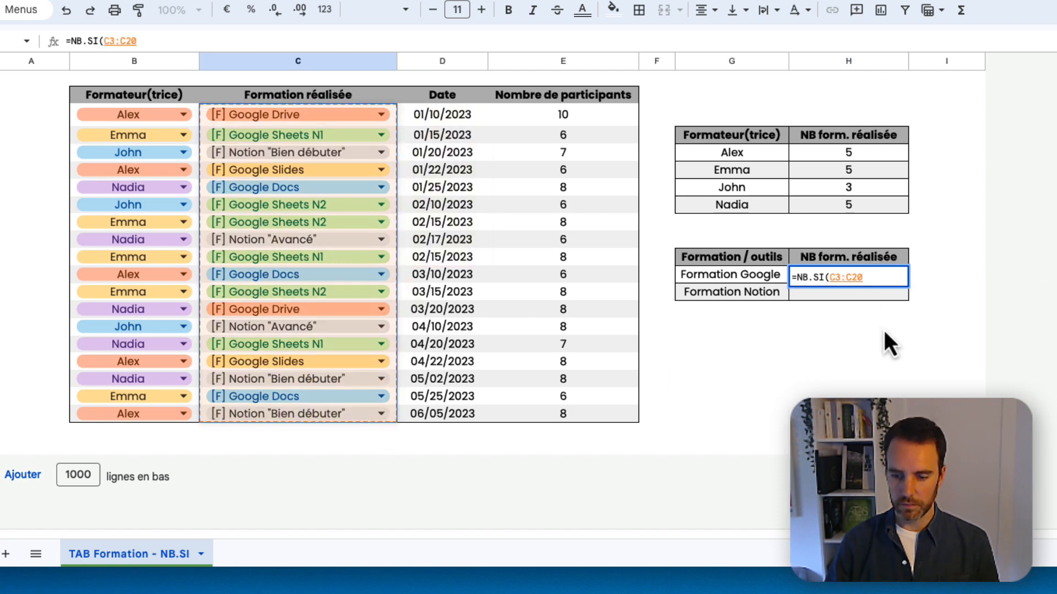
pyautogui.write(';')
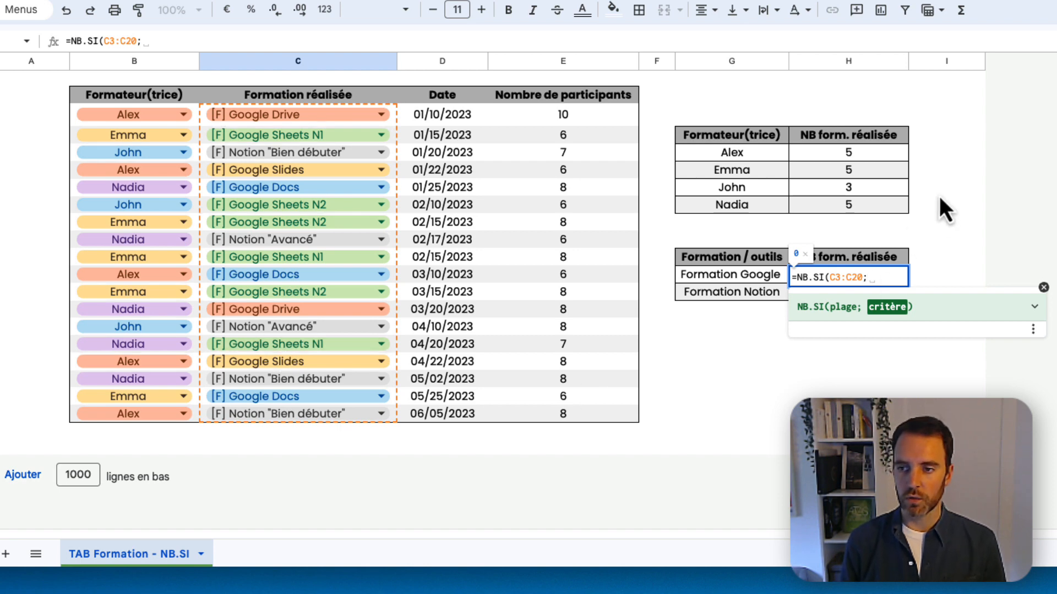
pyautogui.write('"')
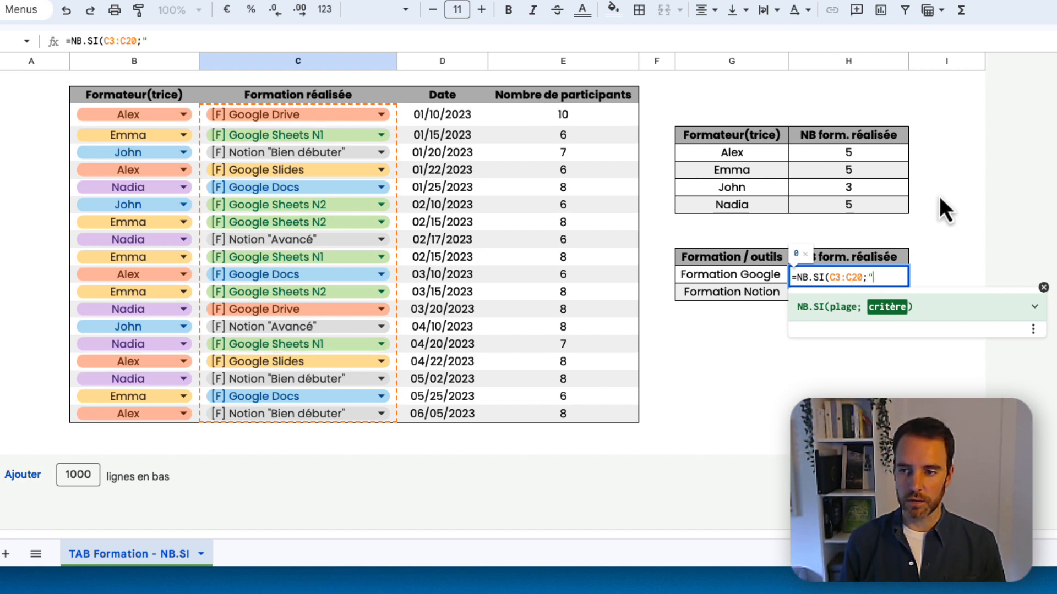
pyautogui.write('Go')
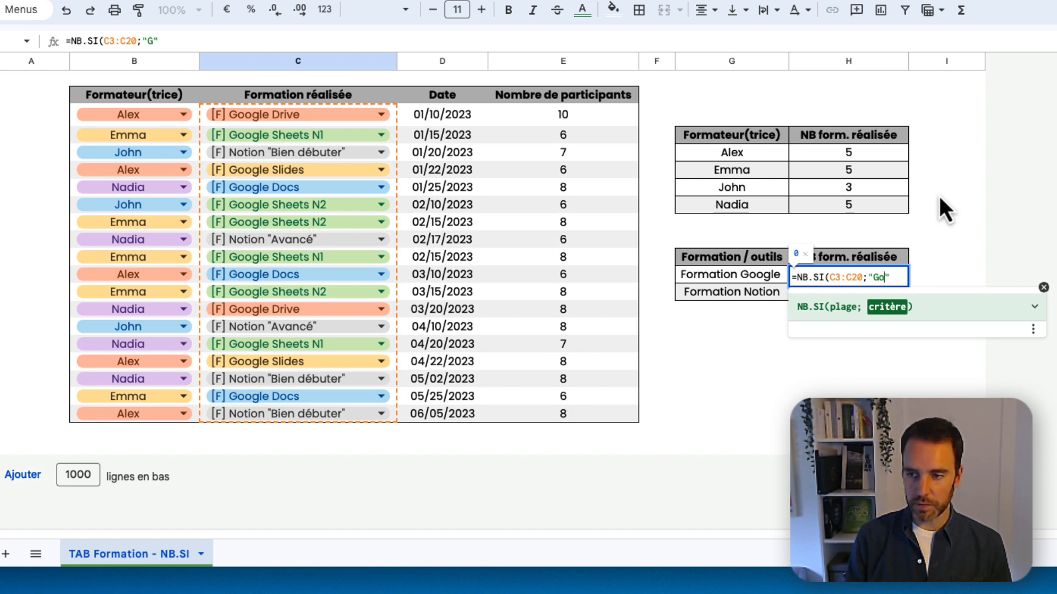
pyautogui.write('ogle')
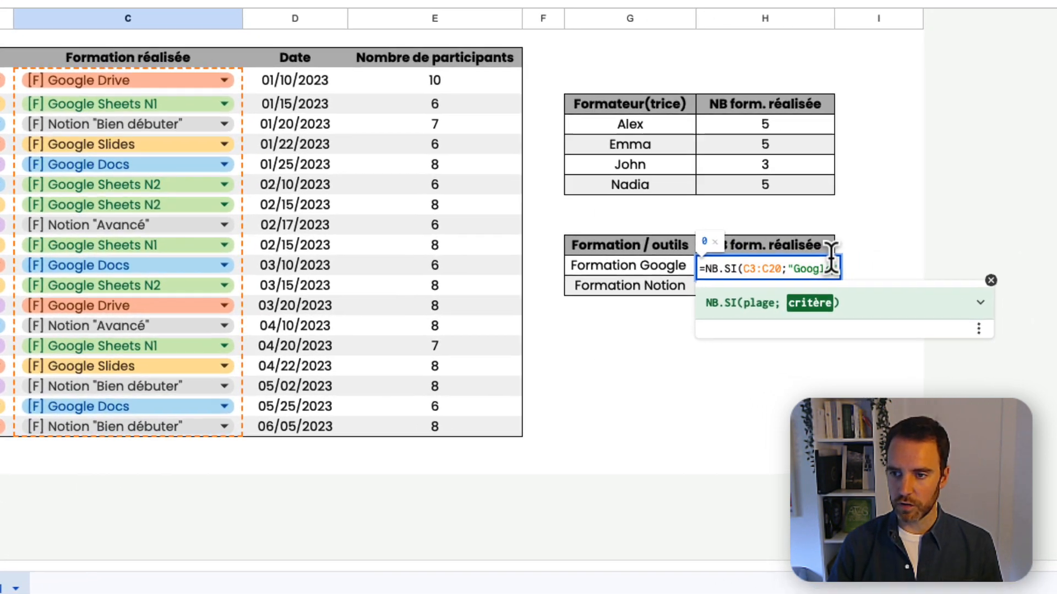
# - Surround the criterion with wildcards as "*Google*", commit the H12 formula and dismiss the autofill suggestion
pyautogui.click(781, 267)
pyautogui.write('*')
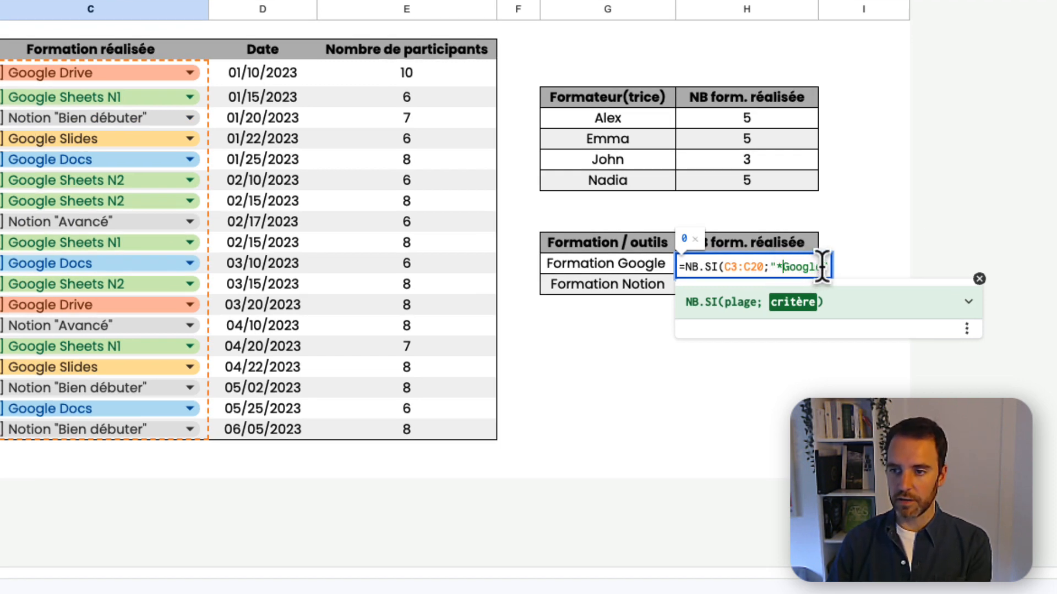
pyautogui.click(820, 267)
pyautogui.write('*')
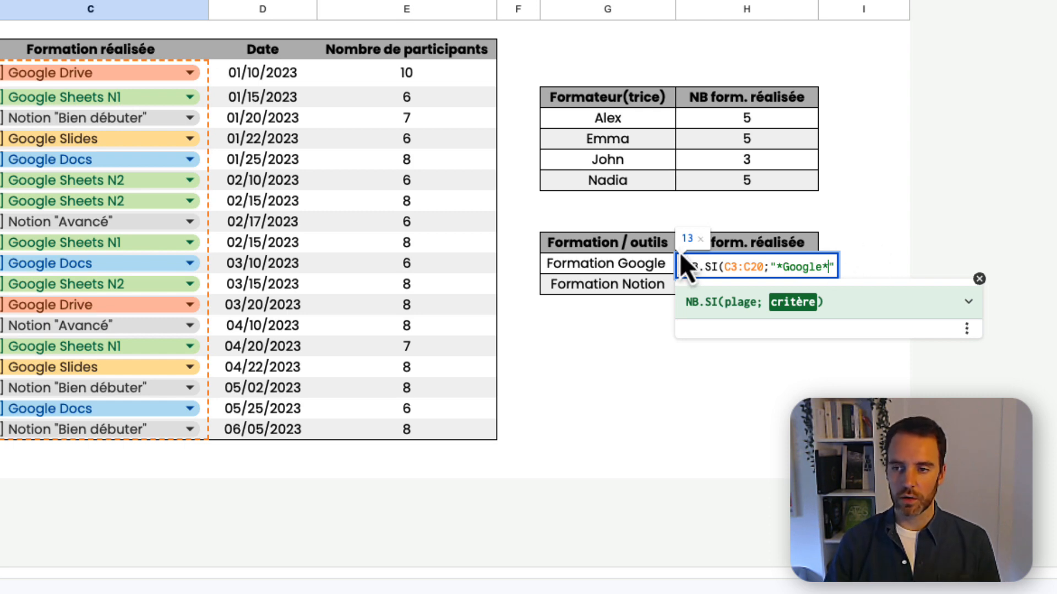
pyautogui.press('Return')
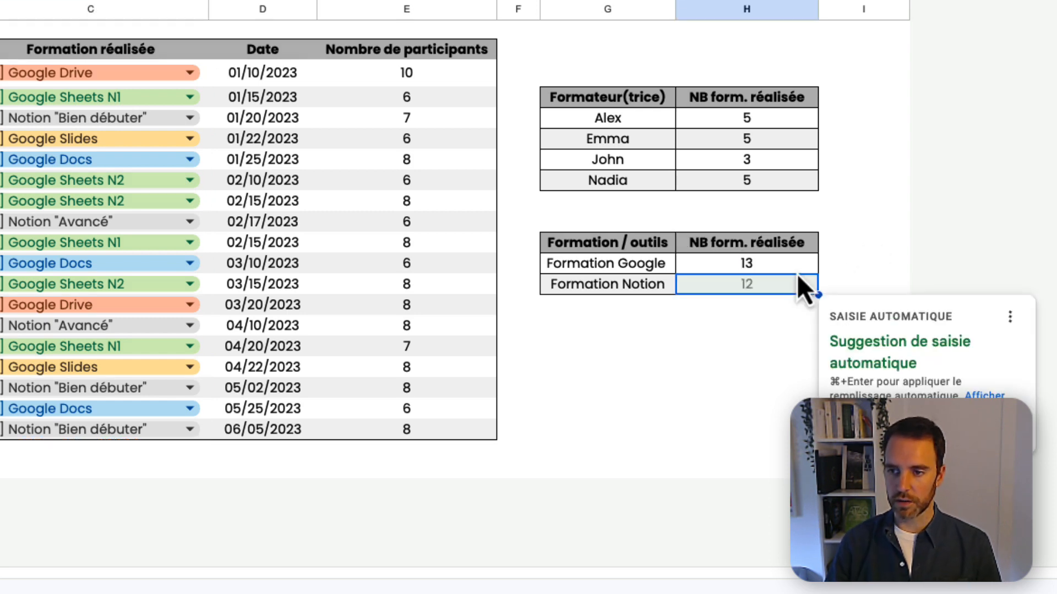
pyautogui.press('Escape')
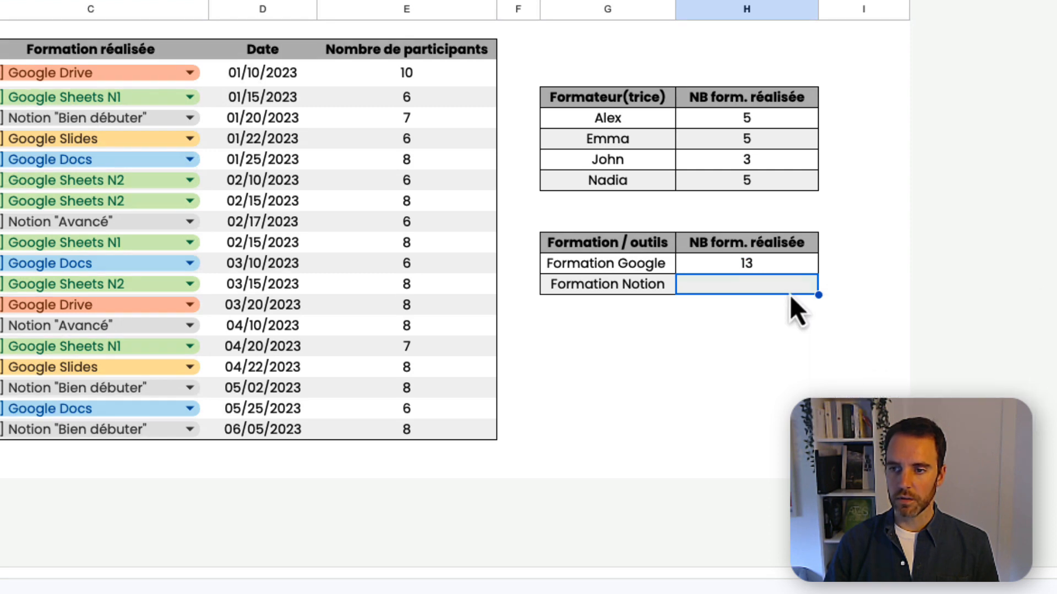
# - Edit the Formation Google formula so its range is absolute, $C$3:$C$20
pyautogui.click(780, 272)
pyautogui.doubleClick(765, 267)
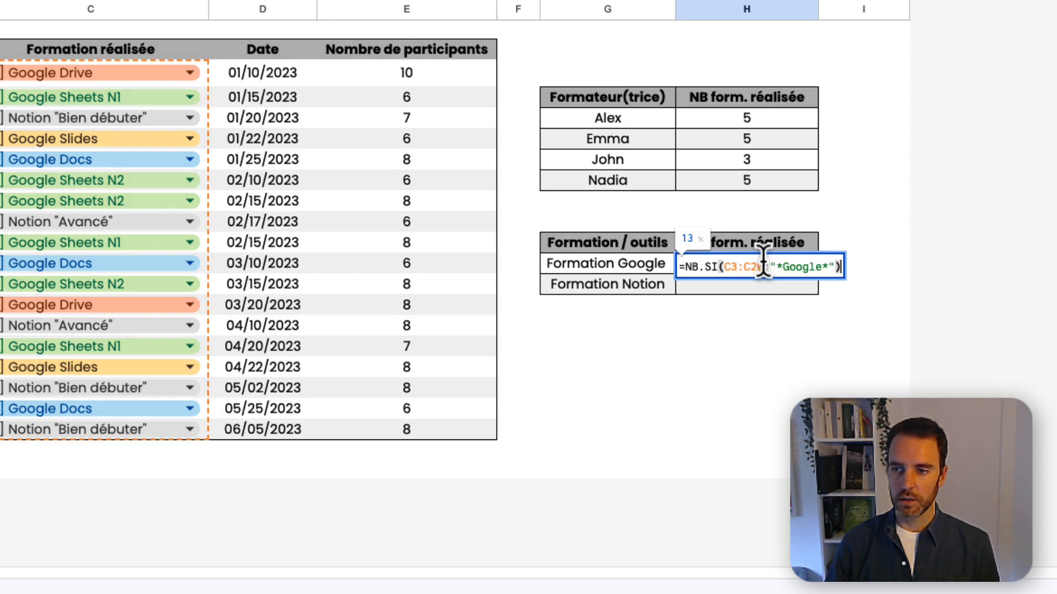
pyautogui.click(735, 267)
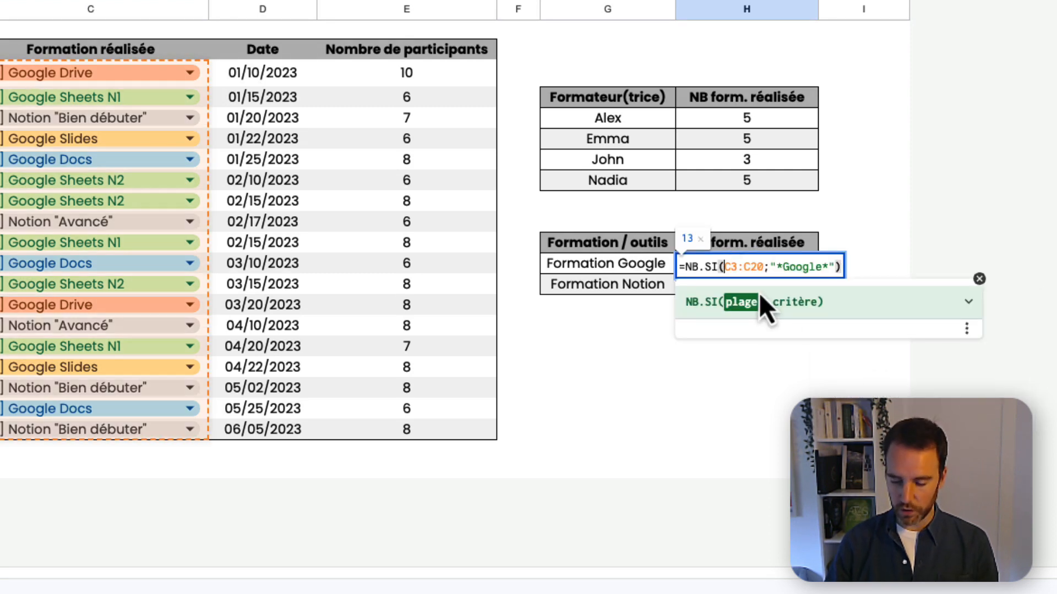
pyautogui.write('$')
pyautogui.press('Right')
pyautogui.write('$')
pyautogui.press('Right')
pyautogui.press('Right')
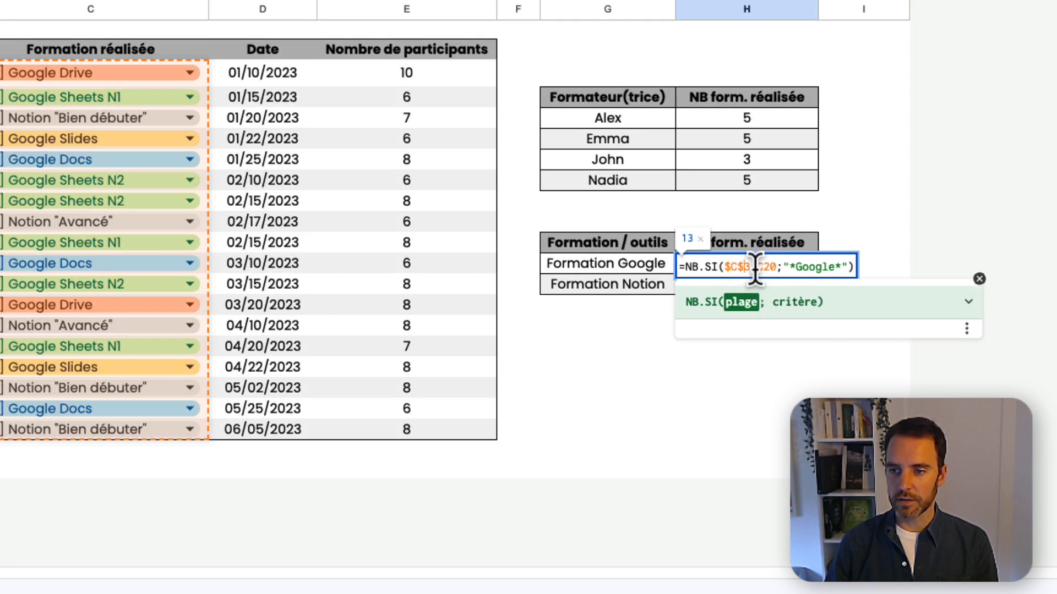
pyautogui.write('$')
pyautogui.press('Right')
pyautogui.write('$')
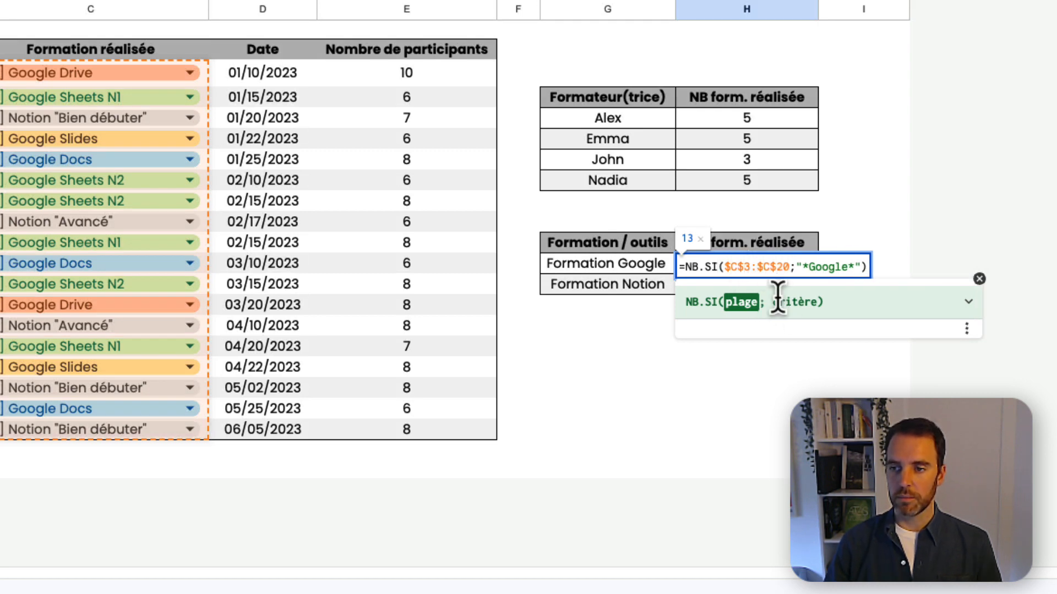
pyautogui.press('Return')
# - Copy the Formation Google formula down into the Formation Notion row and select that copied cell
pyautogui.click(781, 265)
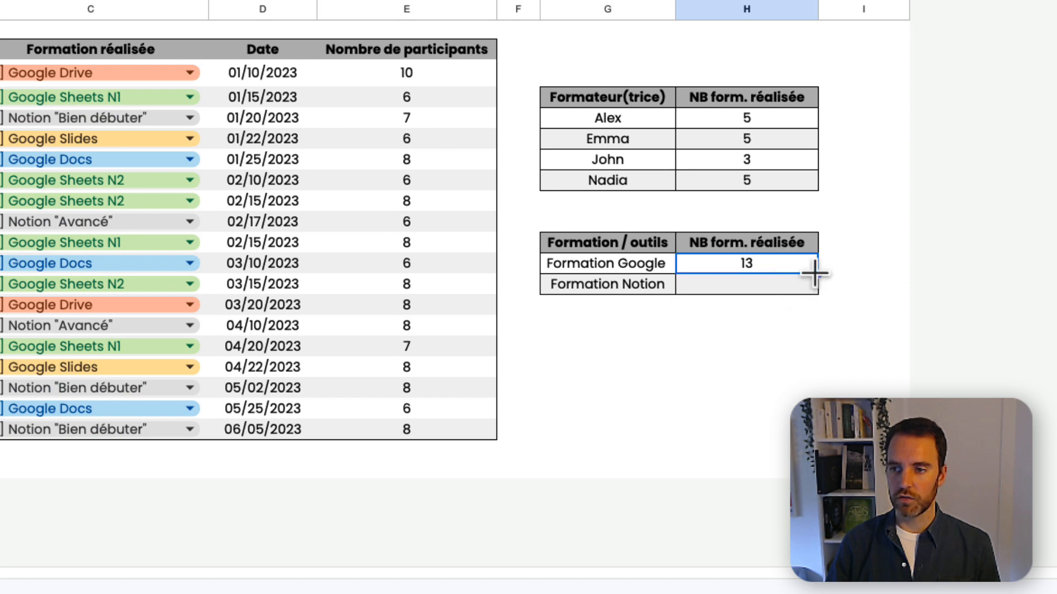
pyautogui.moveTo(818, 273); pyautogui.dragTo(820, 293)
pyautogui.click(843, 276)
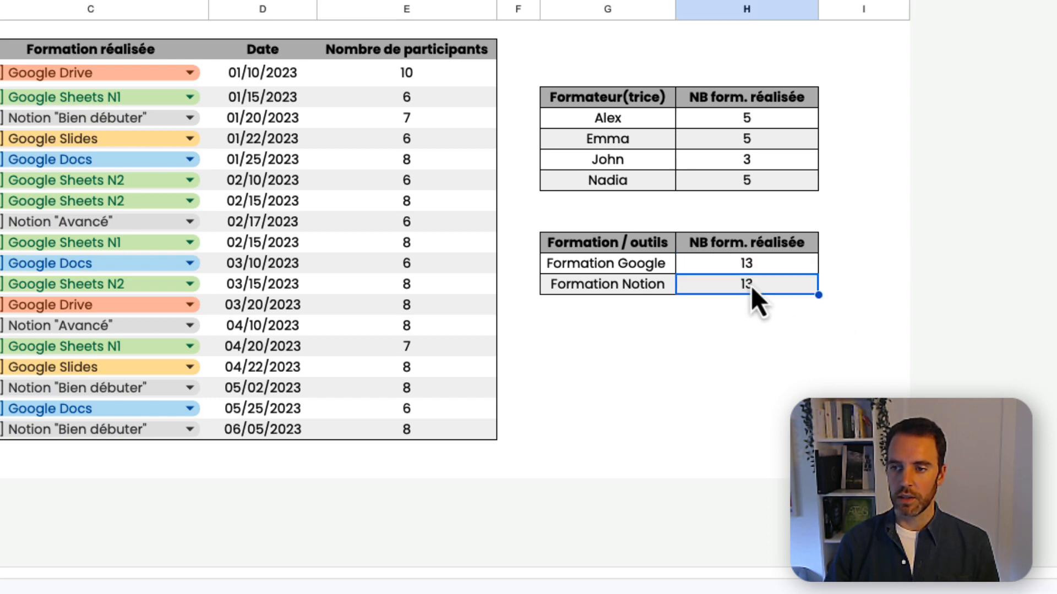
# - Change the criterion in the Formation Notion formula to "*Notion*" and commit it
pyautogui.doubleClick(765, 287)
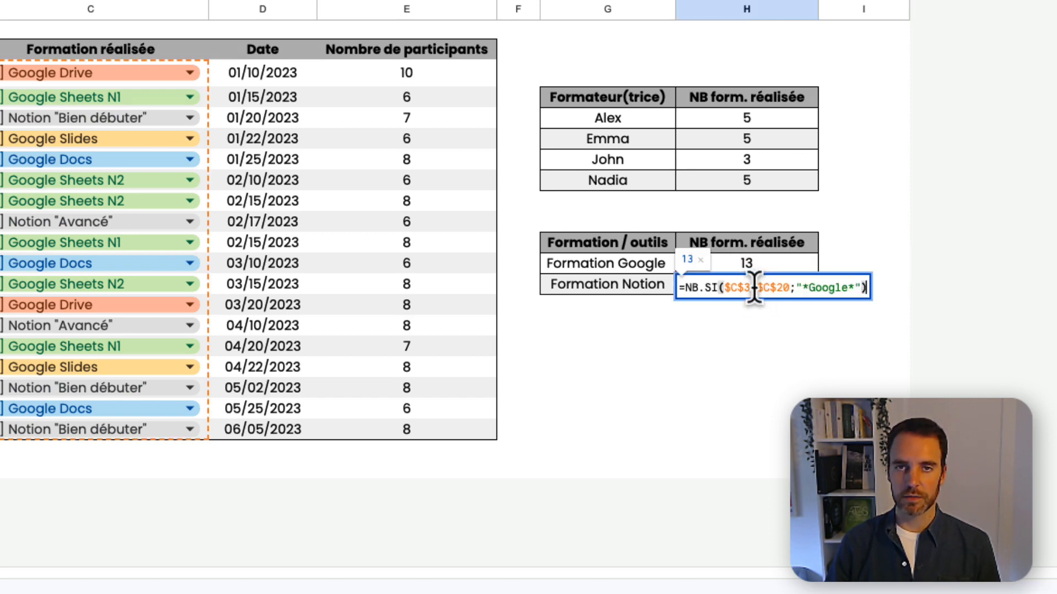
pyautogui.moveTo(848, 288); pyautogui.dragTo(807, 288)
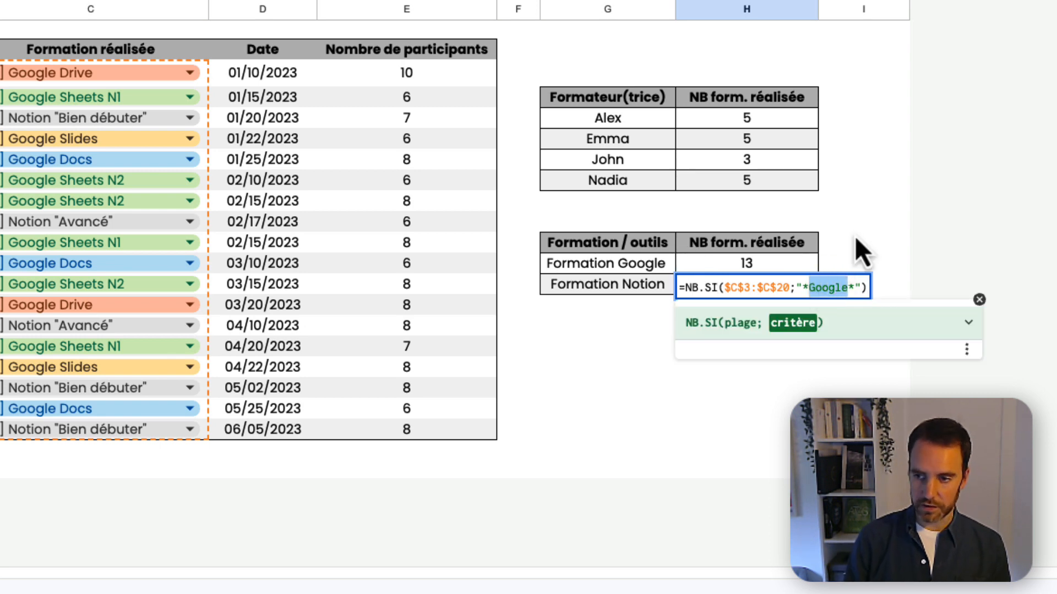
pyautogui.write('Not')
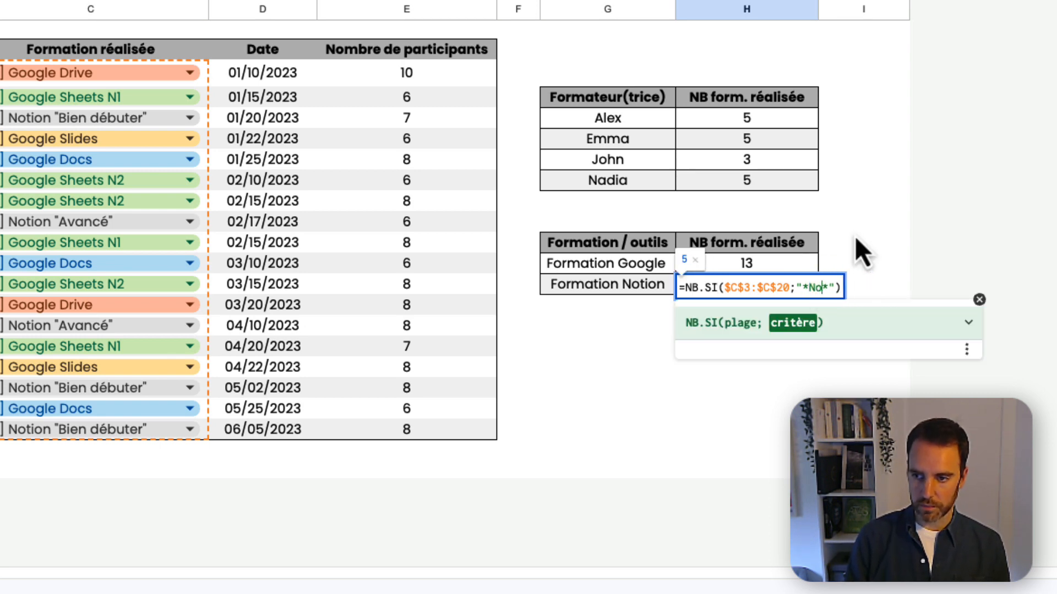
pyautogui.write('ion')
pyautogui.press('Return')
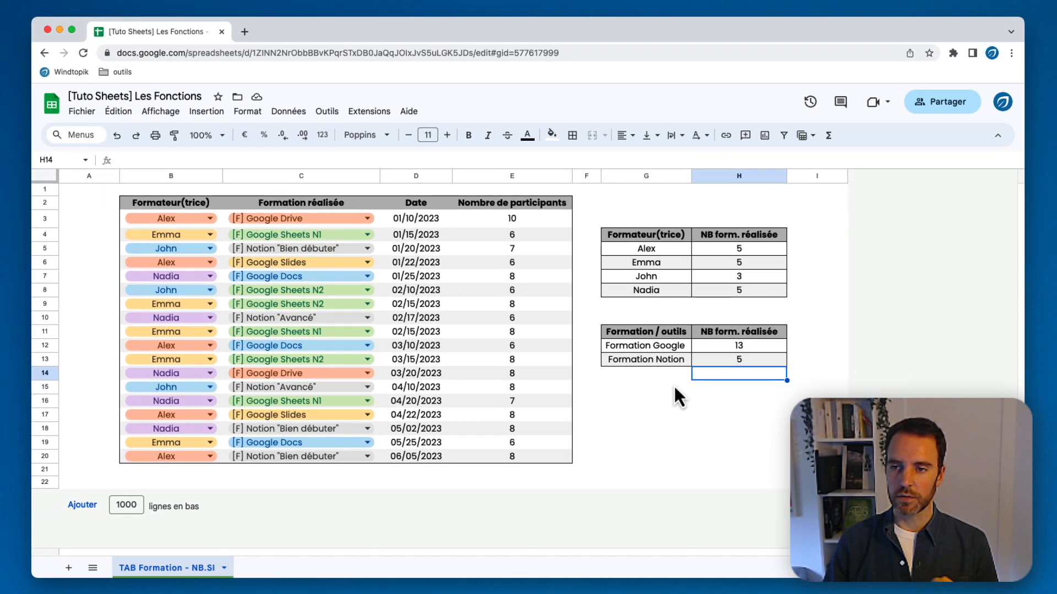
# - Select the trainer summary table G4:H8 and search the available commands for "Expl" to open Explorer for that range
pyautogui.moveTo(650, 239); pyautogui.dragTo(743, 291)
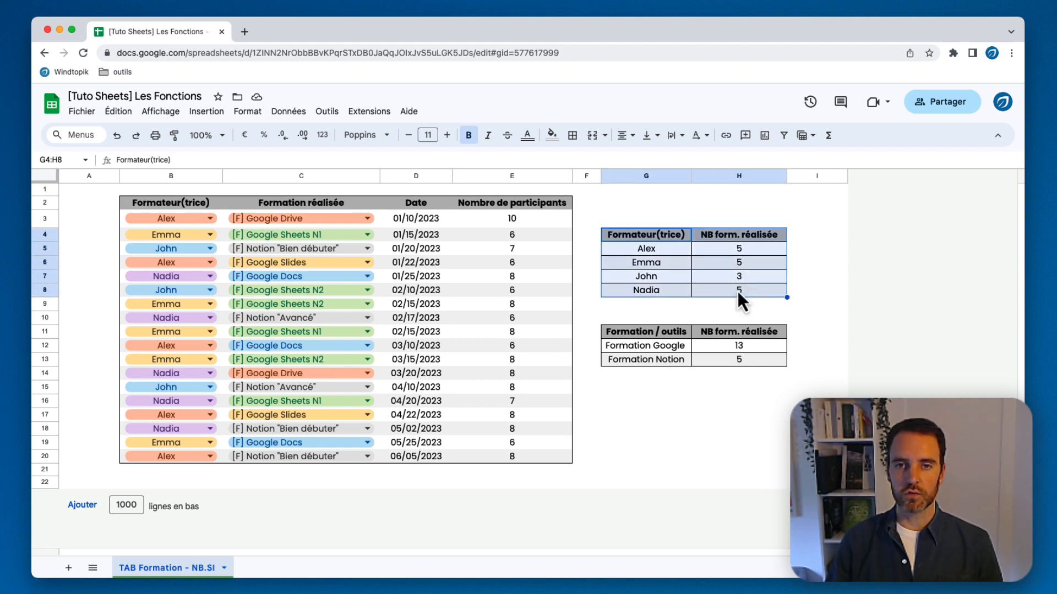
pyautogui.click(79, 135)
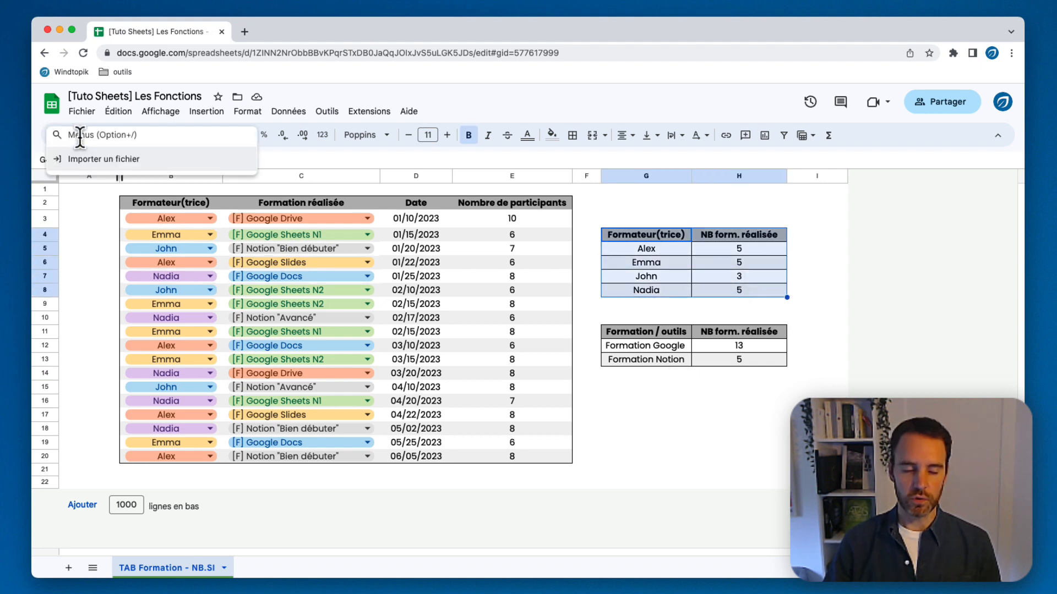
pyautogui.write('Ex')
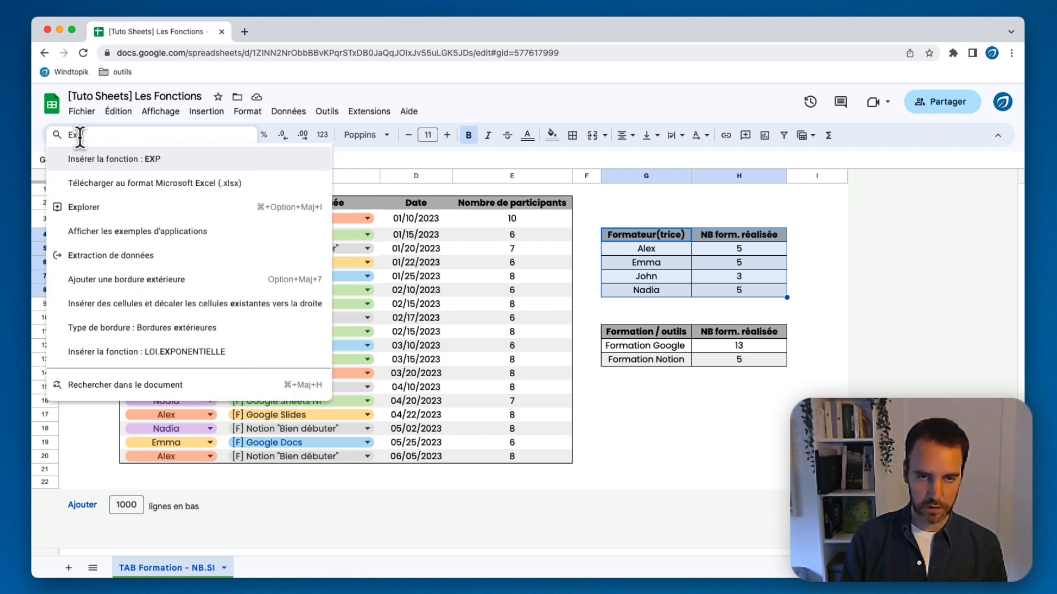
pyautogui.write('pl')
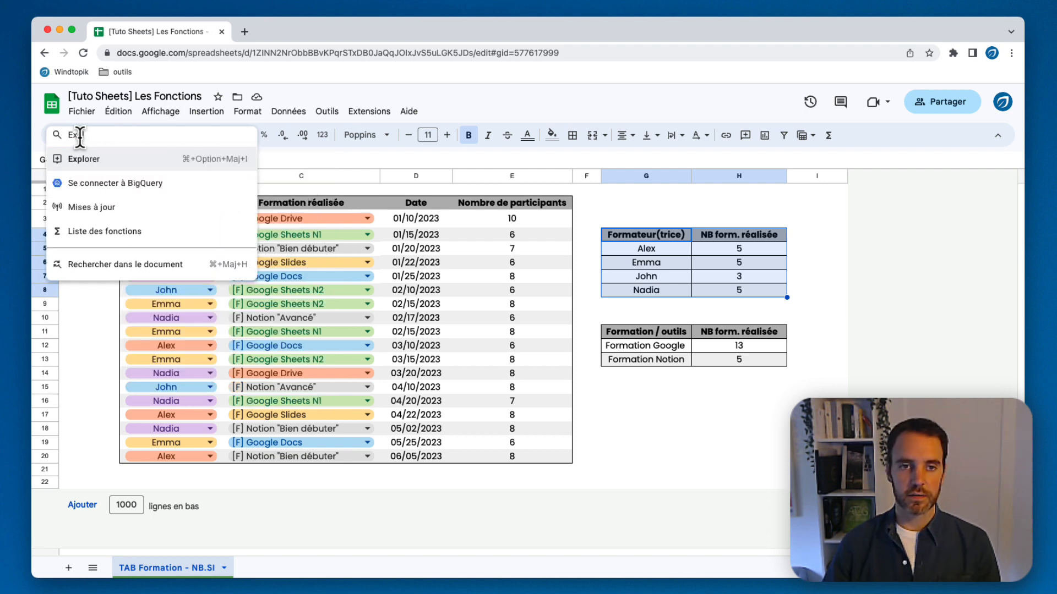
pyautogui.click(104, 159)
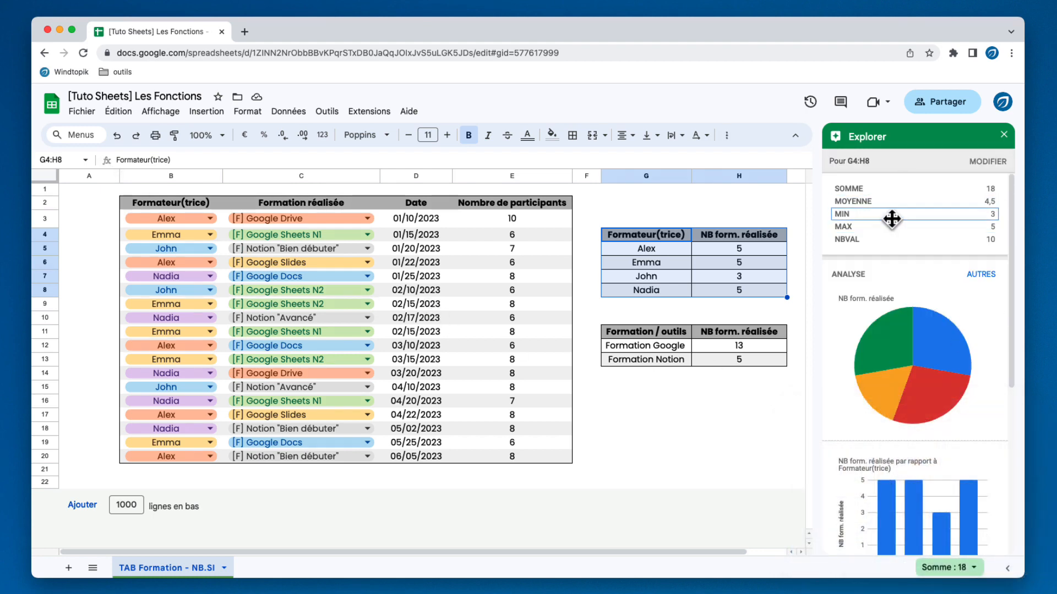
# - Insert Explorer's suggested NB form. réalisée pie chart into the sheet, then close Explorer
pyautogui.moveTo(868, 303)
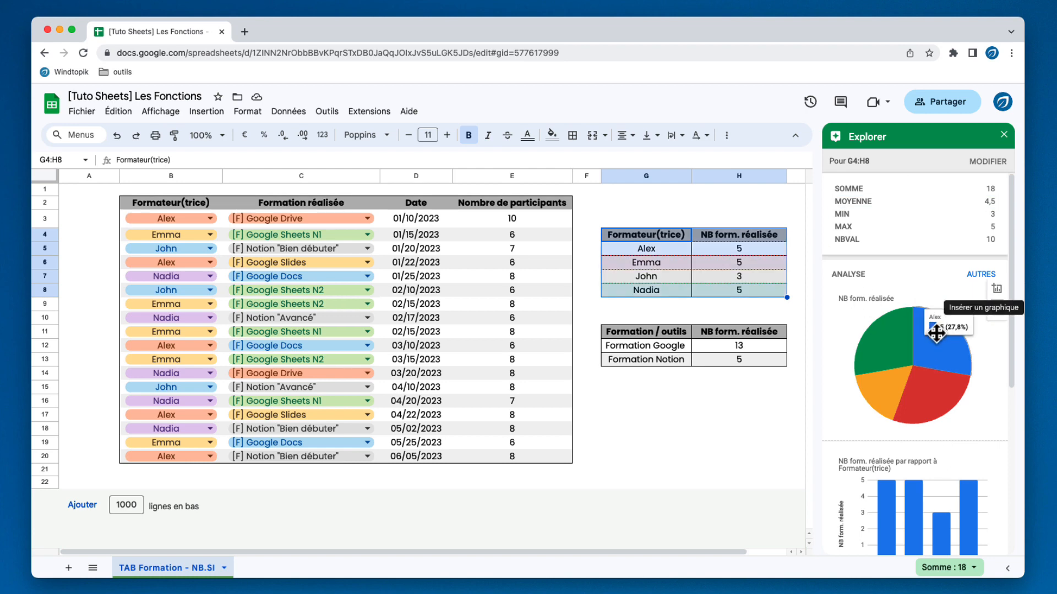
pyautogui.moveTo(941, 292); pyautogui.dragTo(685, 323)
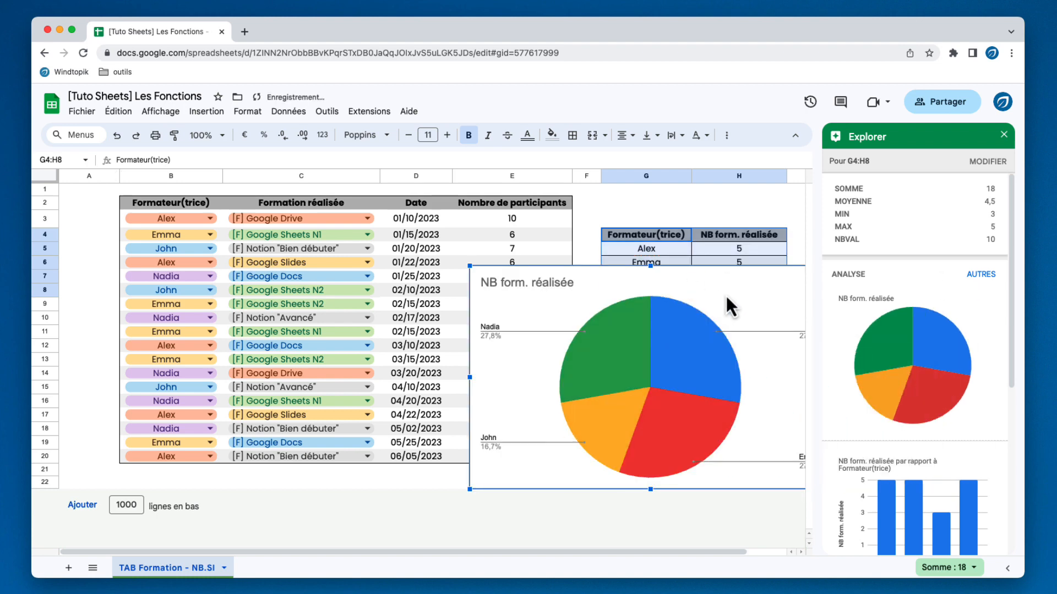
pyautogui.click(1004, 135)
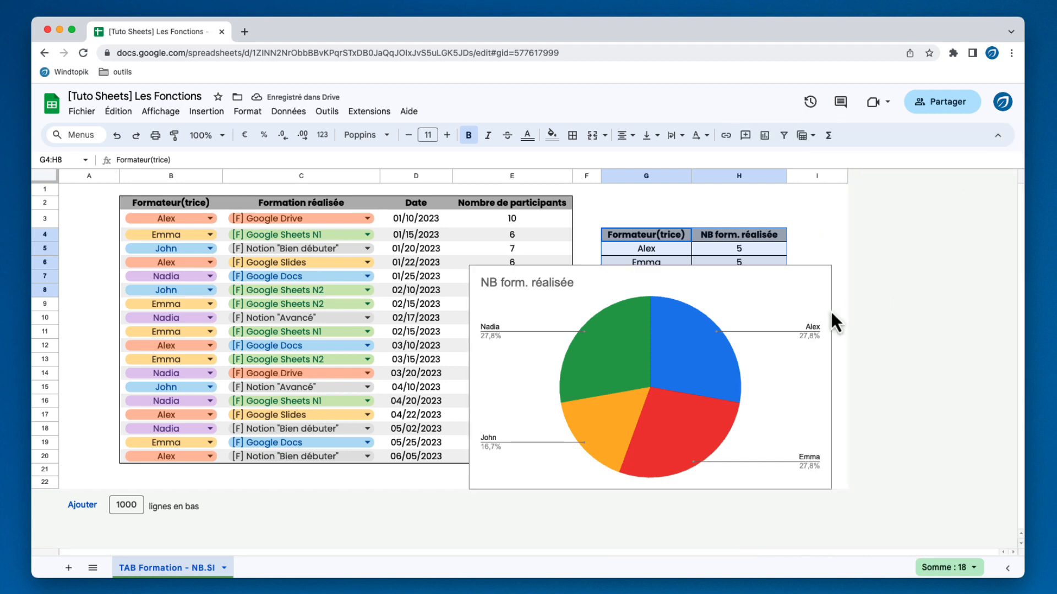
# - Move the pie chart to span columns D to H from about row 5, and open its list of chart actions
pyautogui.moveTo(765, 289); pyautogui.dragTo(684, 272)
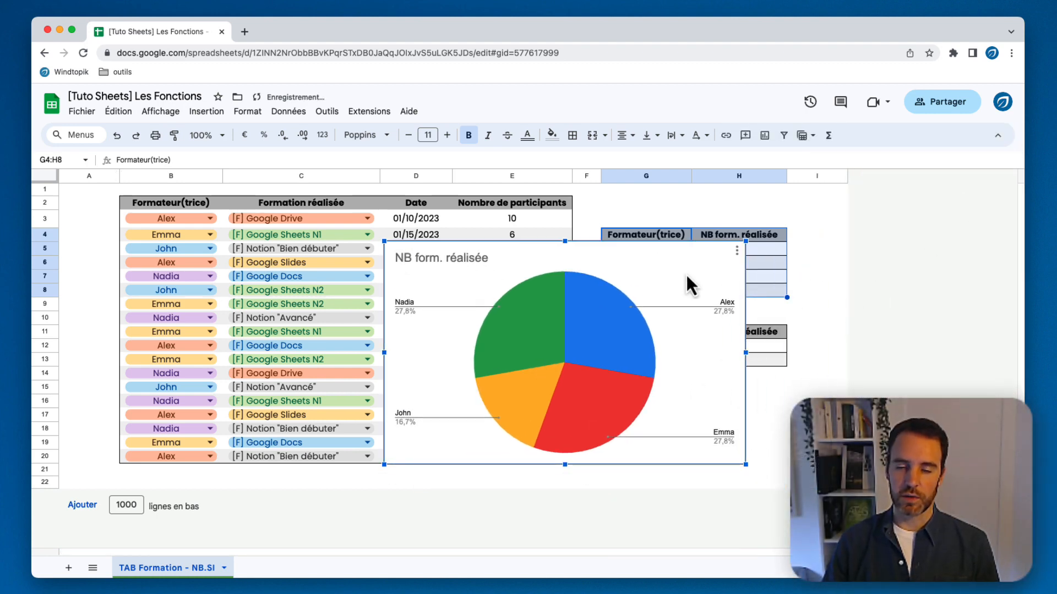
pyautogui.click(737, 251)
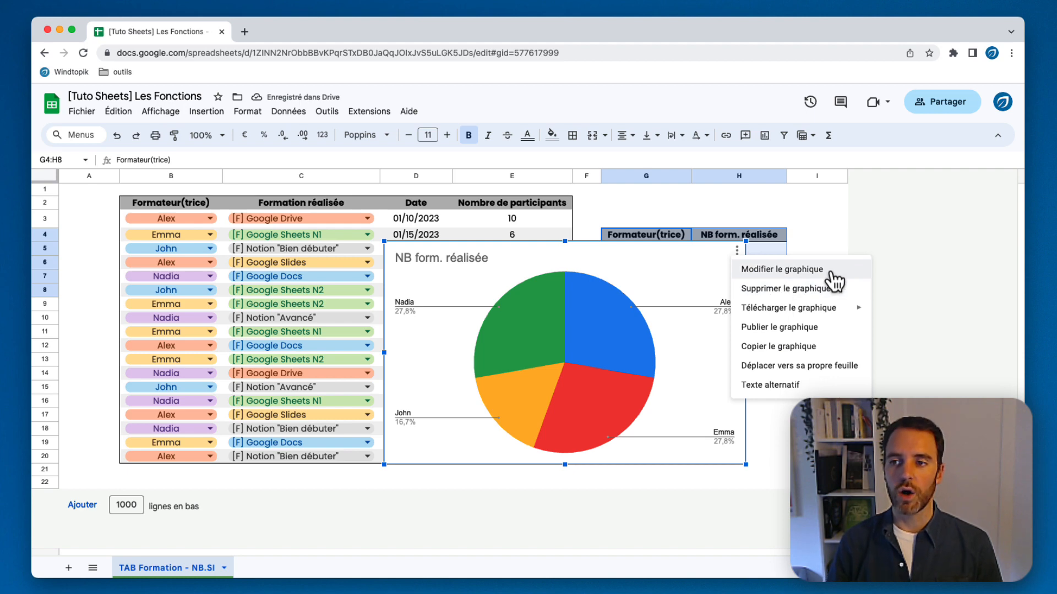